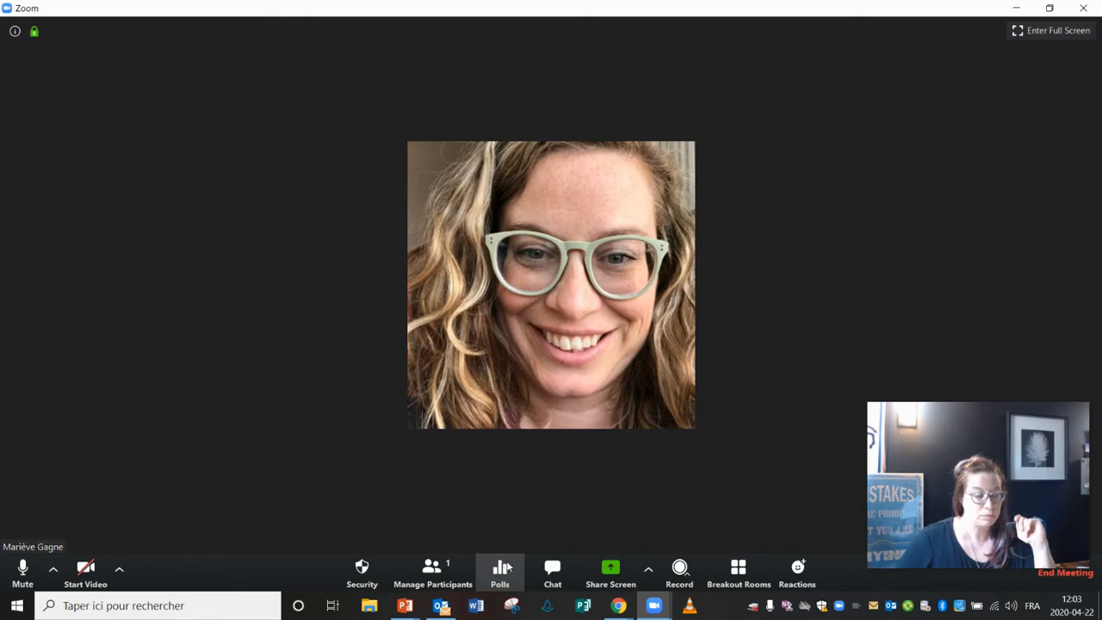
- Open the meeting polls, select Polling 5: Verbes à conjuguer, and reposition the Polls window slightly
{"action": "left_click", "coordinate": [498, 571]}
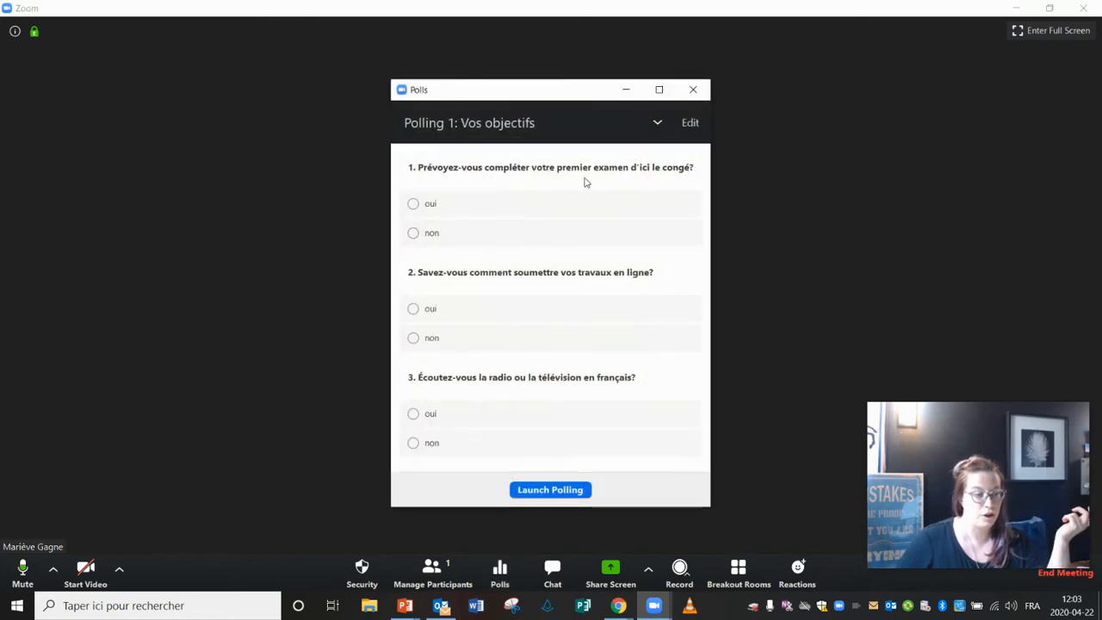
{"action": "left_click", "coordinate": [657, 123]}
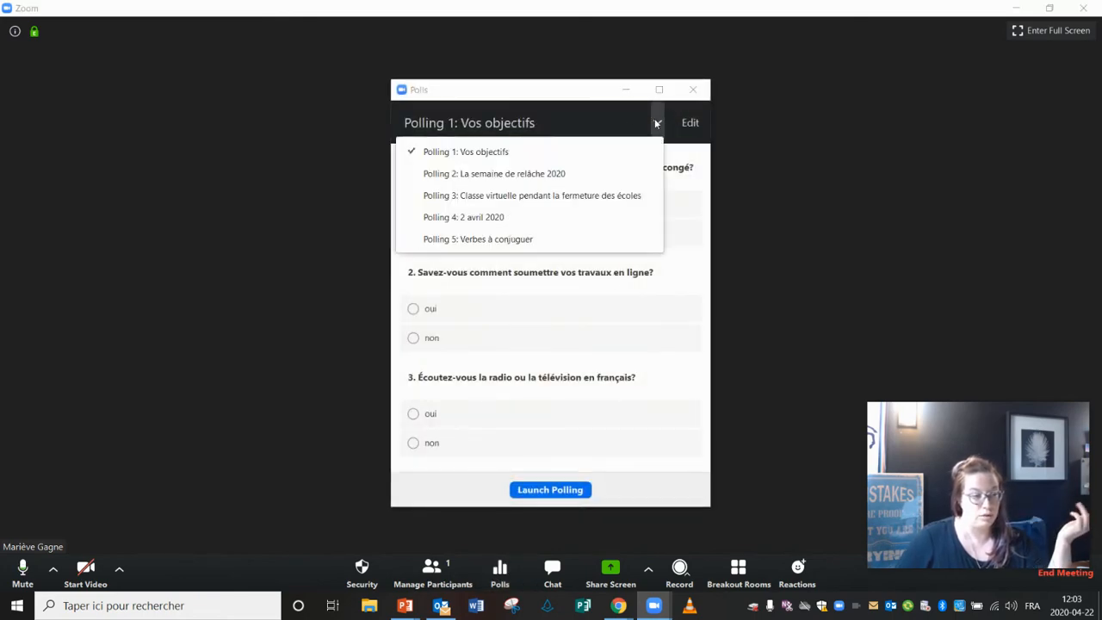
{"action": "left_click", "coordinate": [573, 242]}
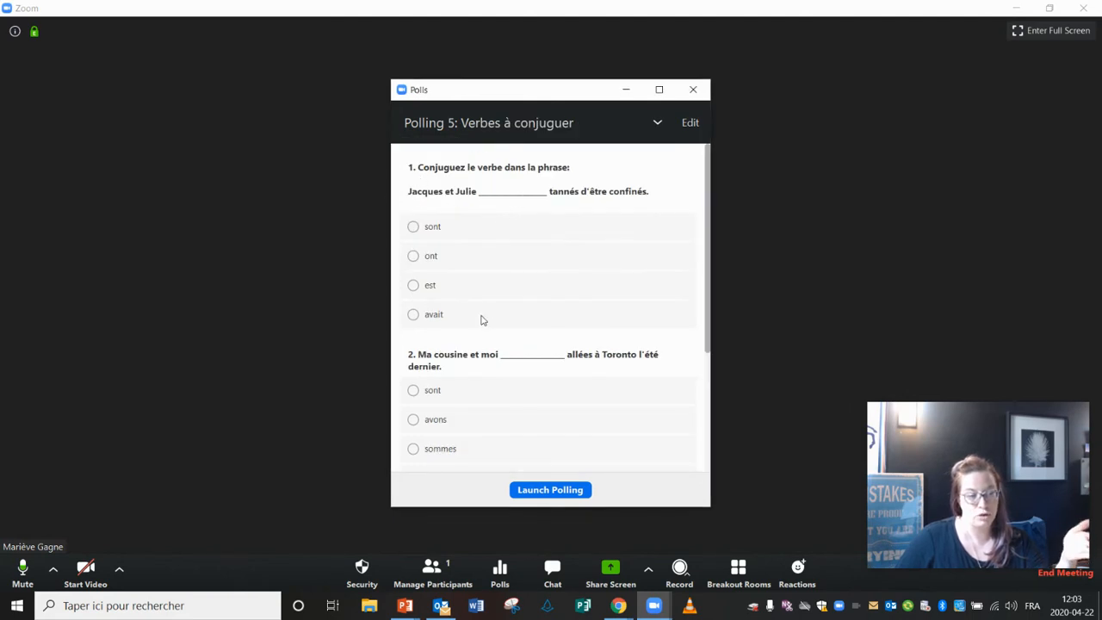
{"action": "left_click_drag", "start_coordinate": [569, 95], "coordinate": [560, 73]}
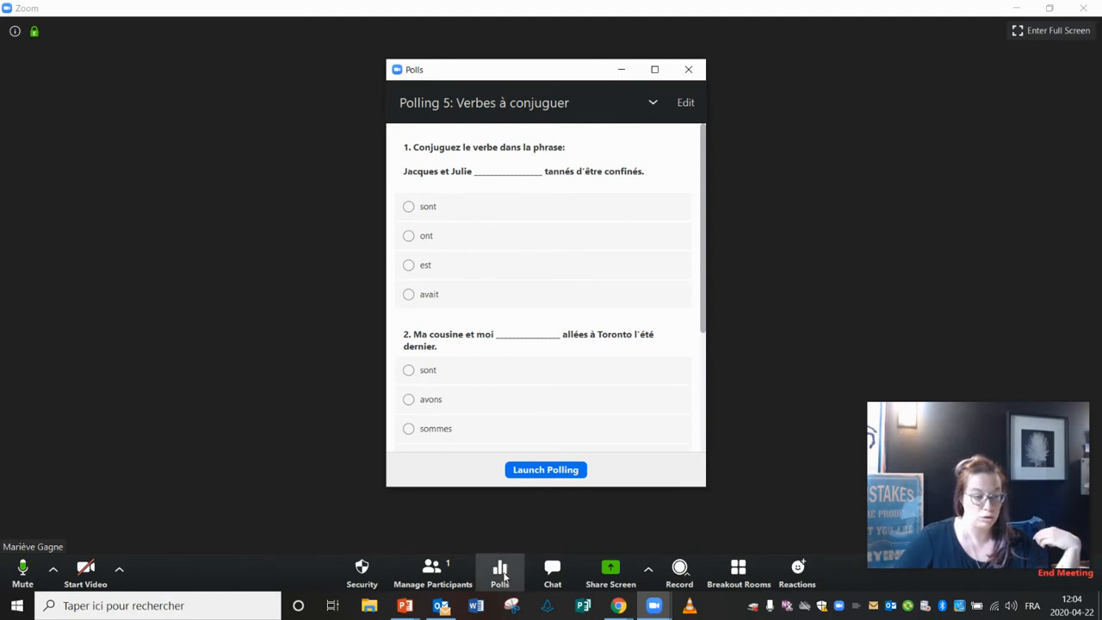
- Check the list of available polls, launch the Verbes à conjuguer poll and close the Polls window
{"action": "left_click", "coordinate": [651, 104]}
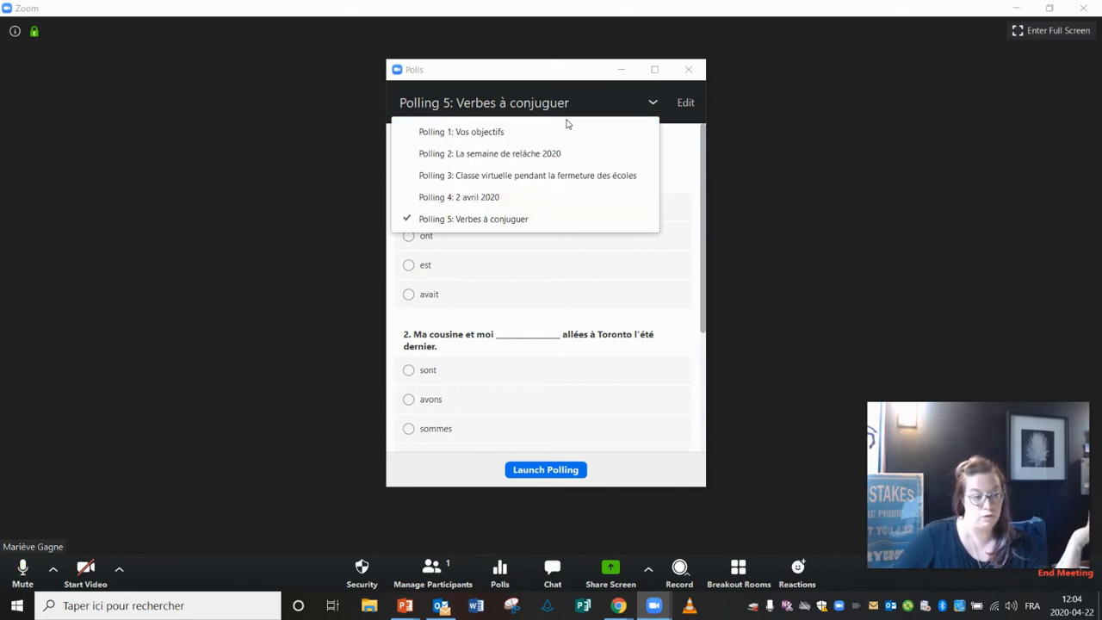
{"action": "left_click", "coordinate": [676, 114]}
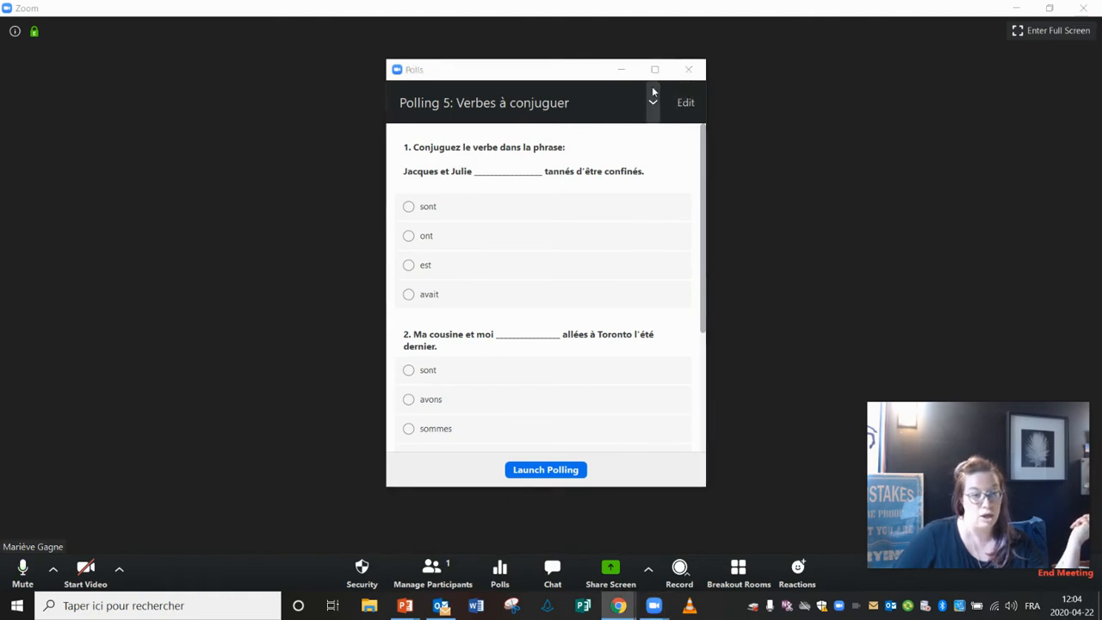
{"action": "left_click", "coordinate": [532, 472]}
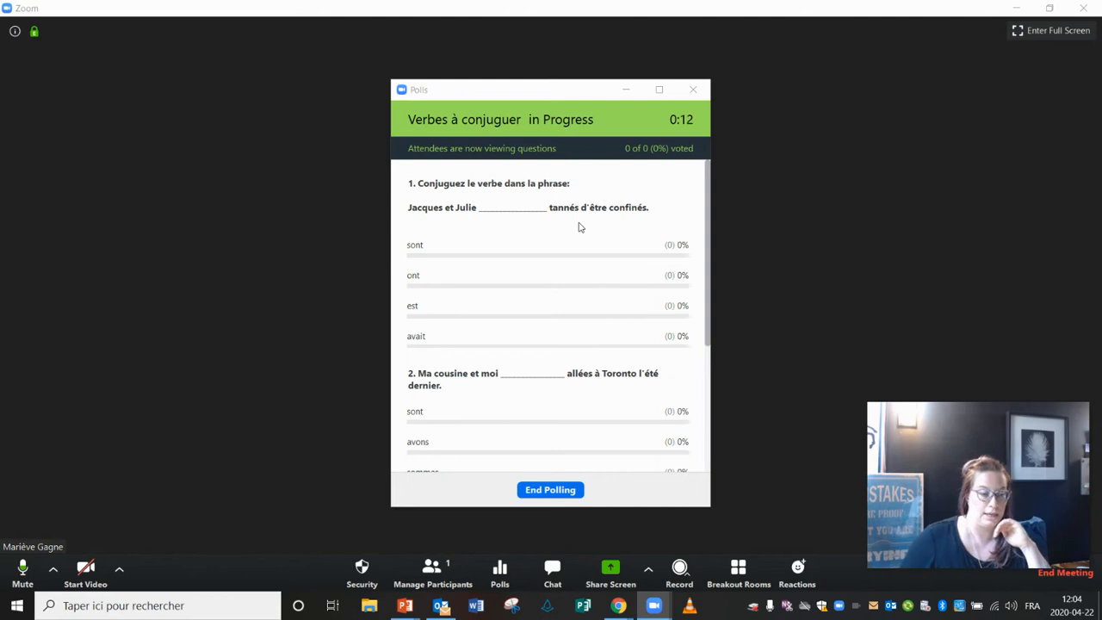
{"action": "left_click", "coordinate": [693, 88]}
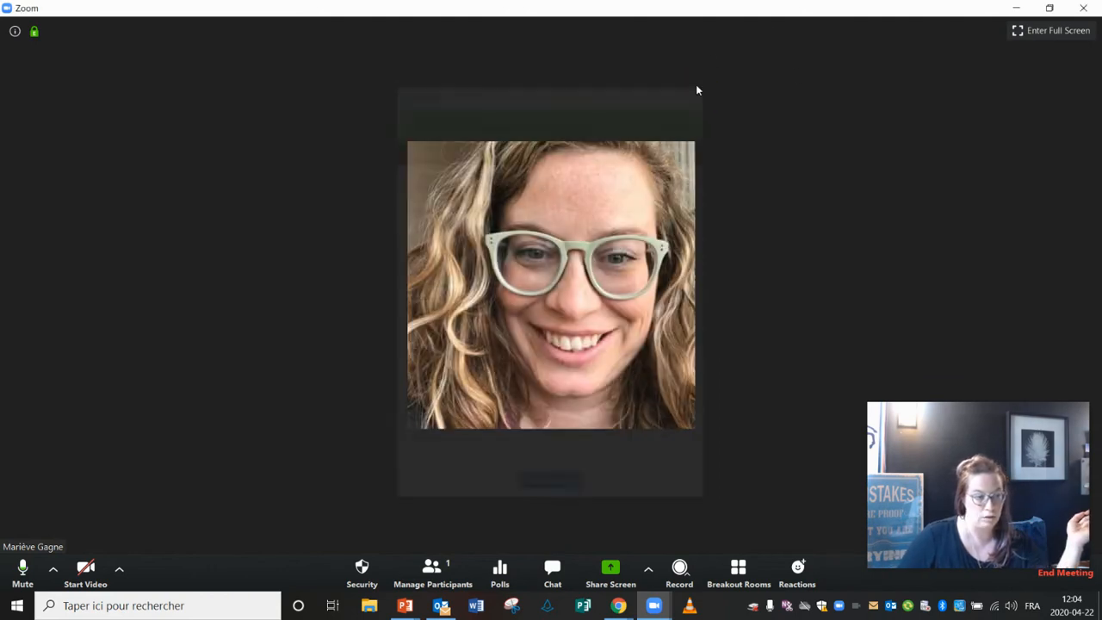
- Share Screen 2 with the meeting and stop the share
{"action": "left_click", "coordinate": [616, 580]}
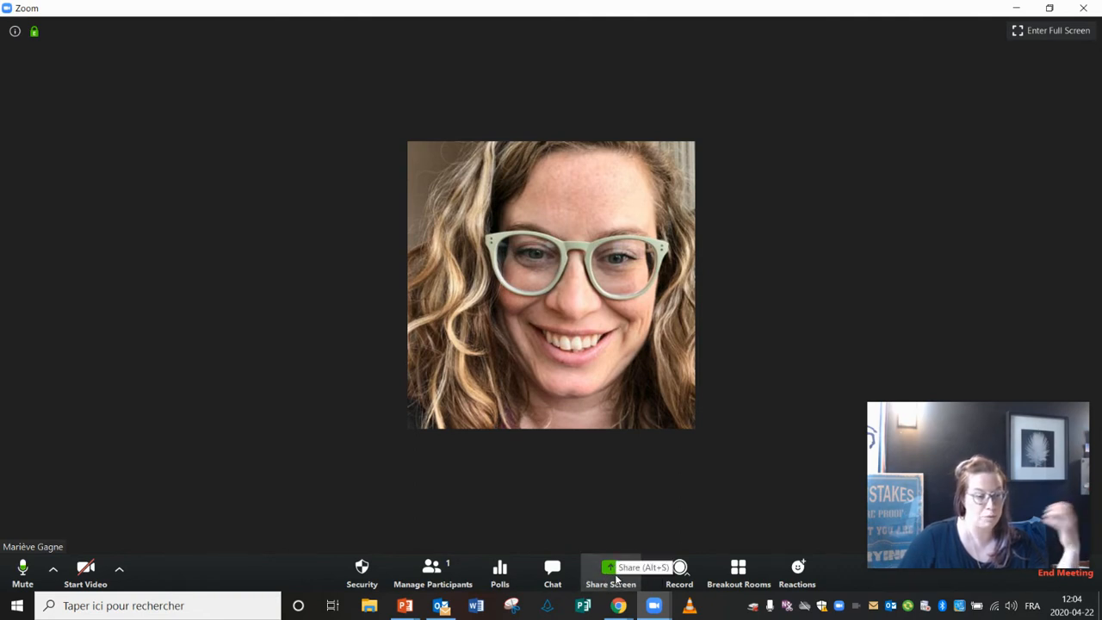
{"action": "left_click", "coordinate": [616, 579]}
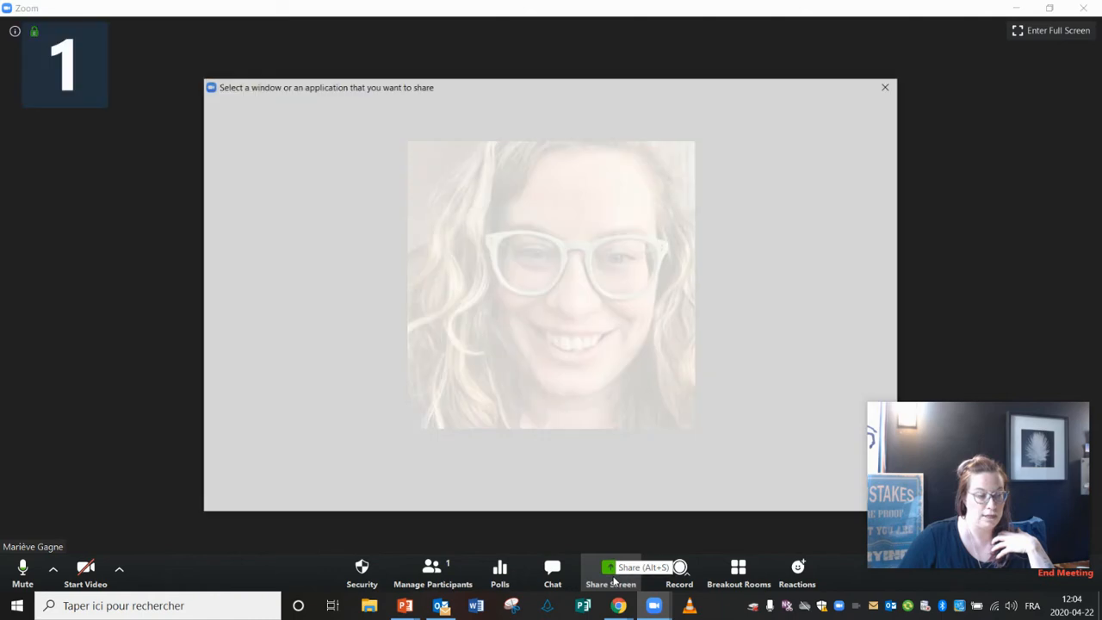
{"action": "left_click", "coordinate": [494, 175]}
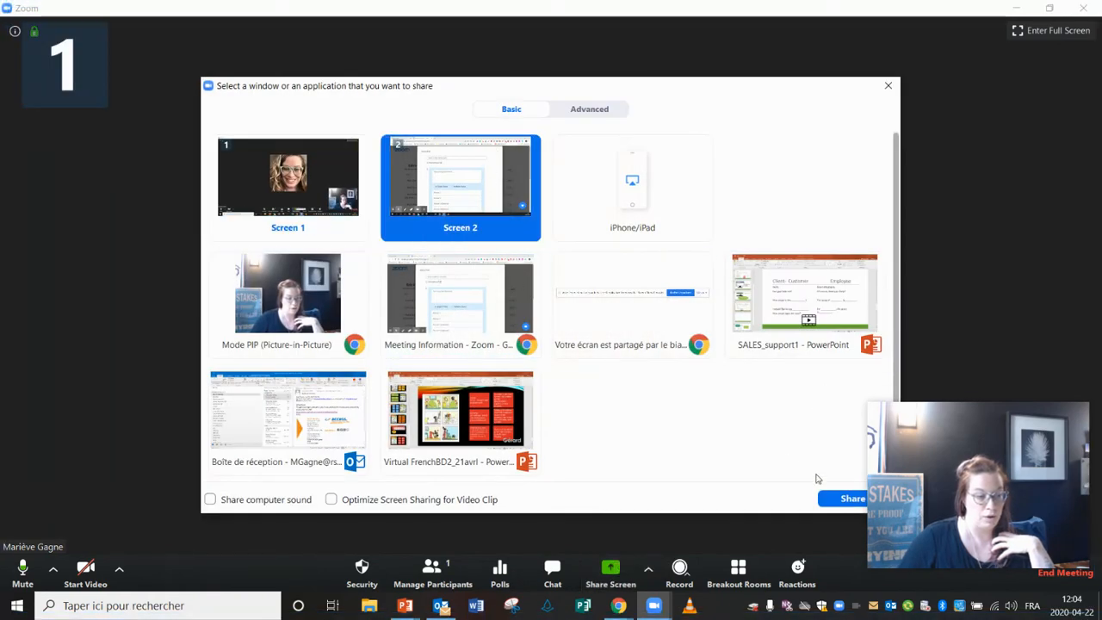
{"action": "left_click", "coordinate": [836, 498]}
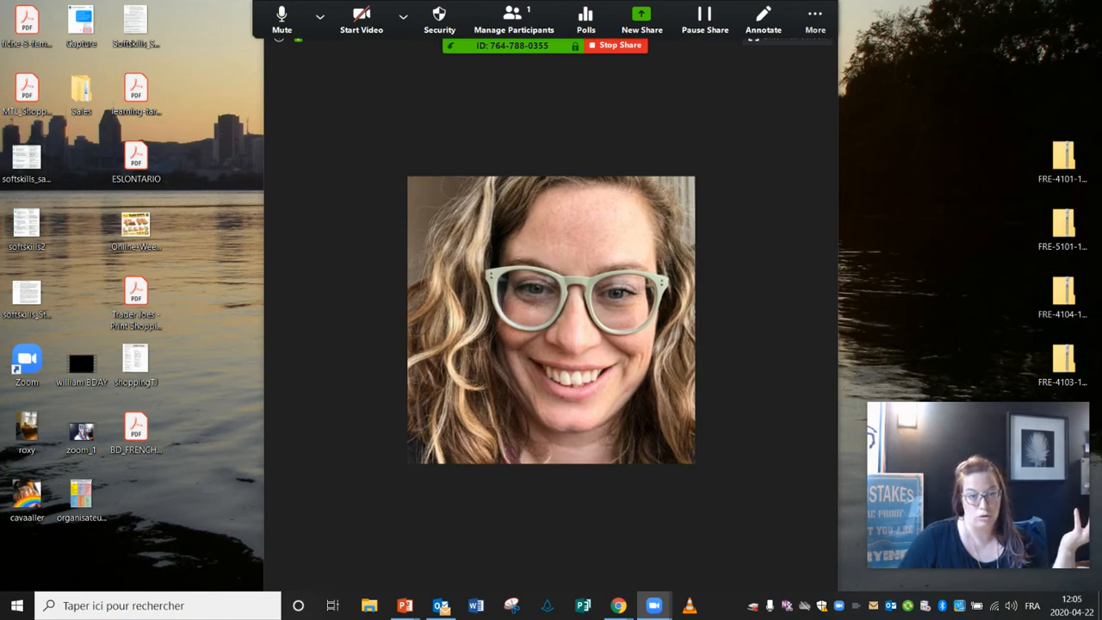
{"action": "left_click", "coordinate": [604, 49]}
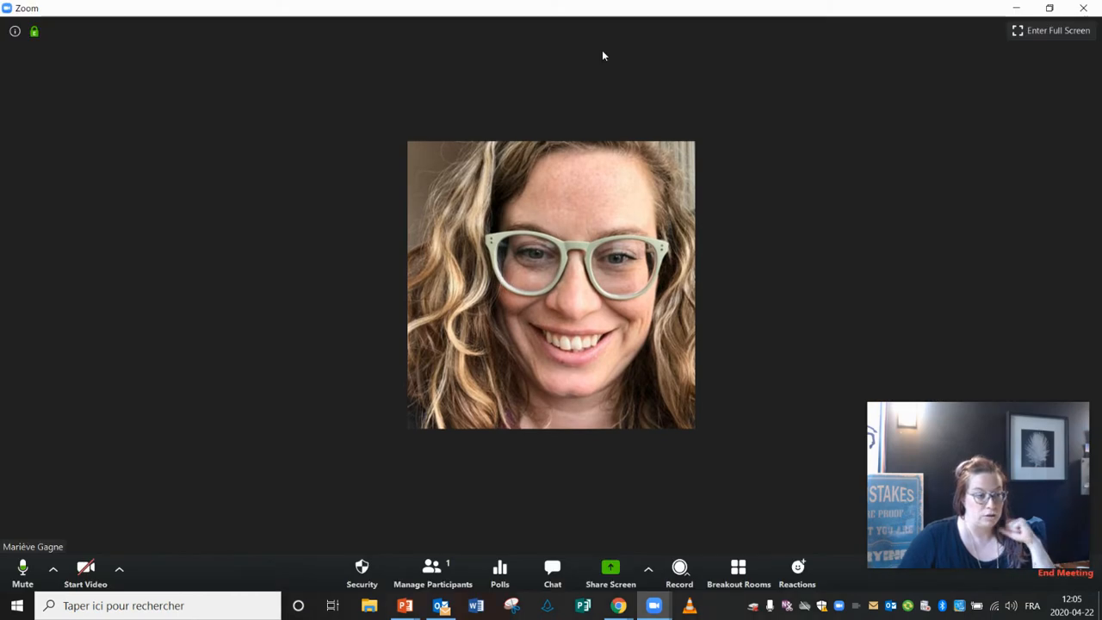
- Create 3 breakout rooms with manual participant assignment
{"action": "left_click", "coordinate": [740, 573]}
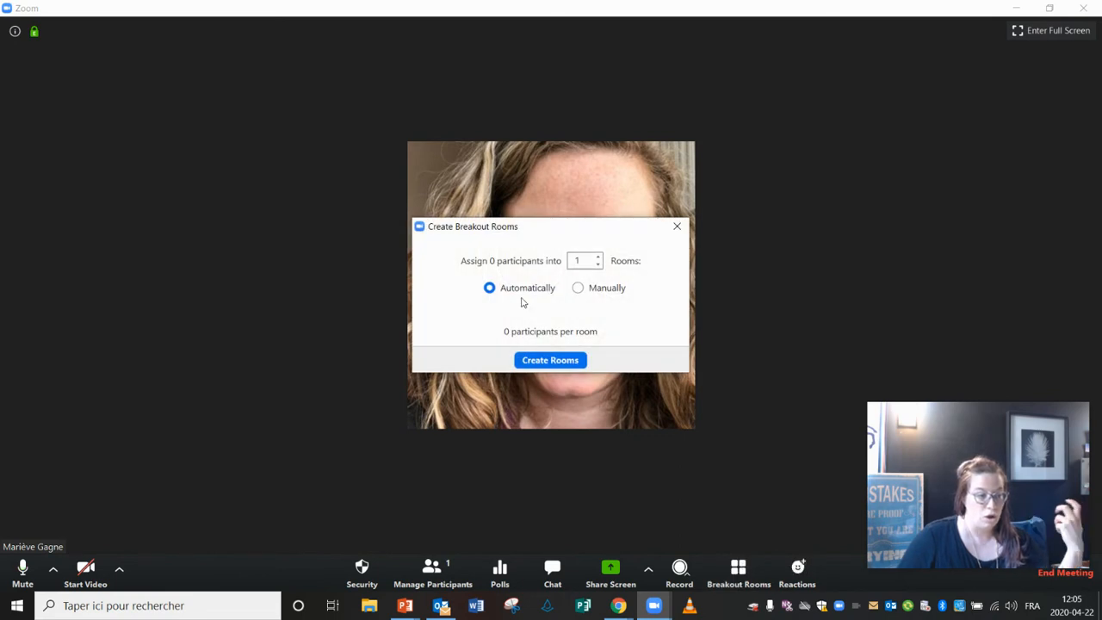
{"action": "left_click", "coordinate": [577, 288]}
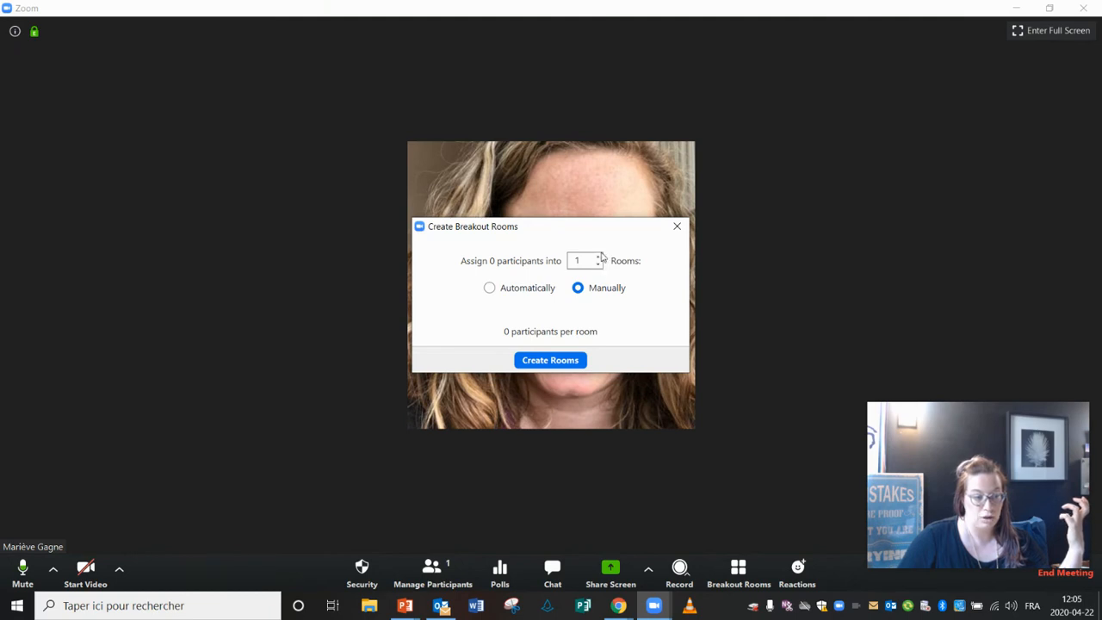
{"action": "left_click", "coordinate": [598, 256]}
{"action": "left_click", "coordinate": [598, 257]}
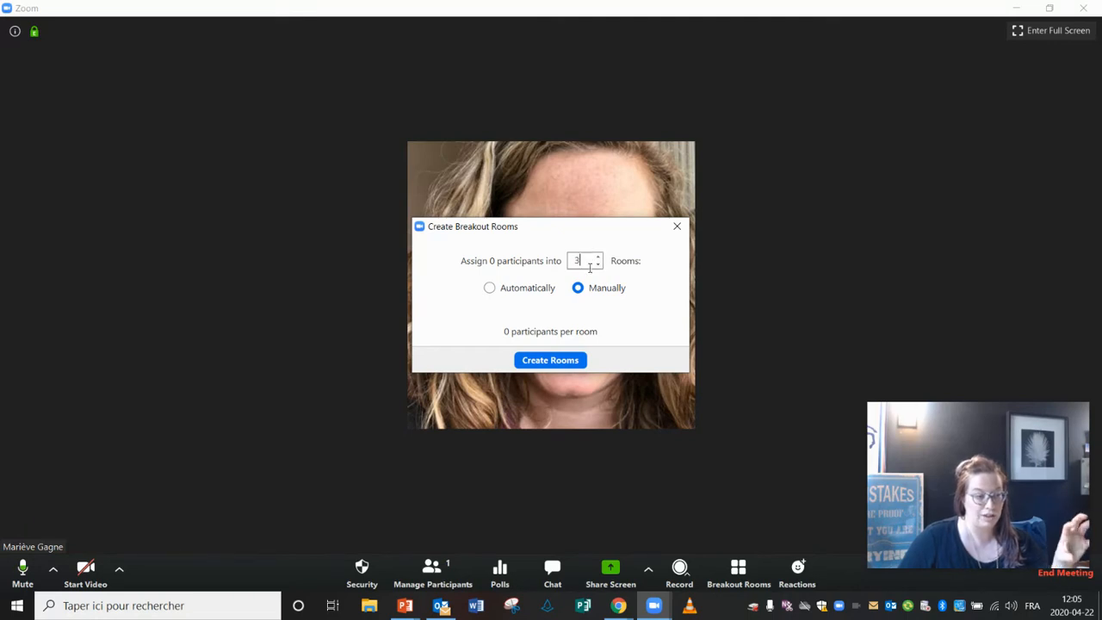
{"action": "left_click", "coordinate": [553, 361]}
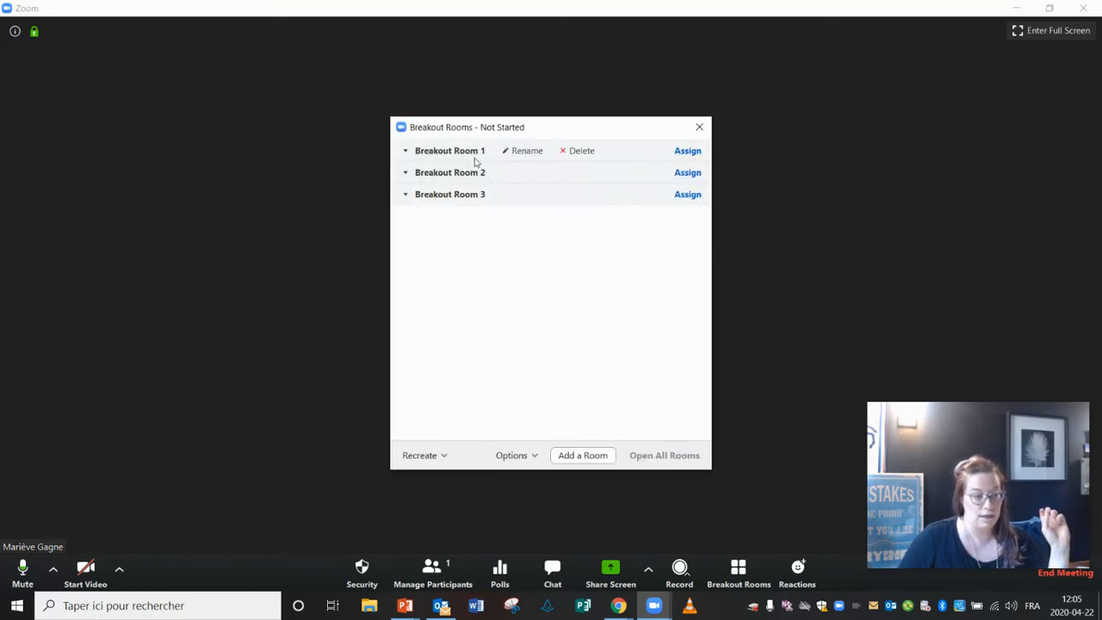
- Rename Breakout Room 1 as "Discussion avec modèle"
{"action": "left_click", "coordinate": [518, 151]}
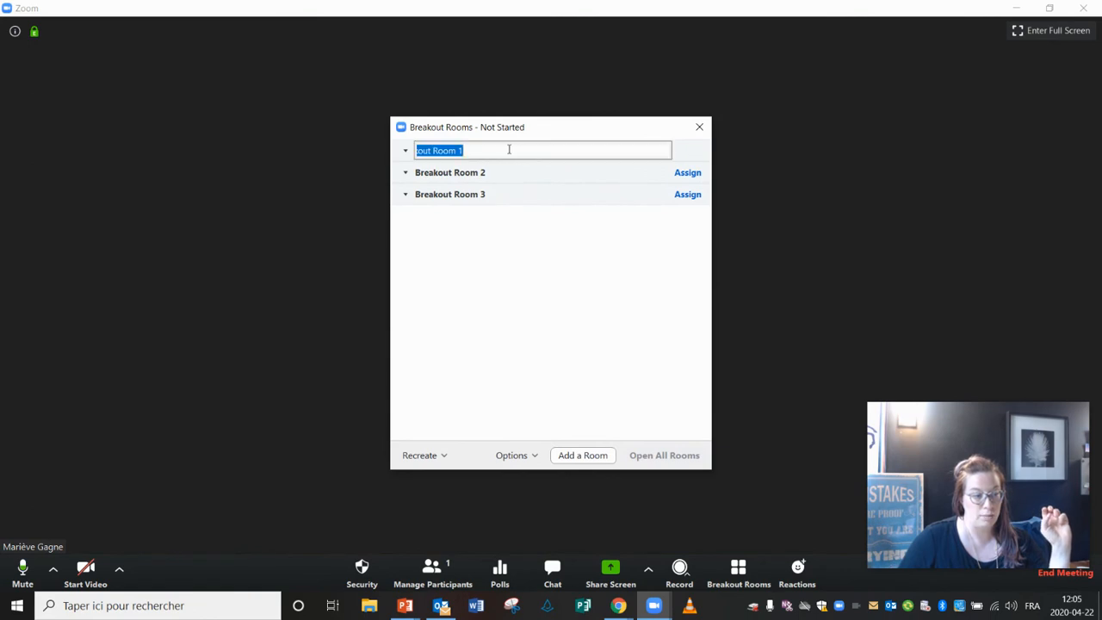
{"action": "key", "text": "BackSpace"}
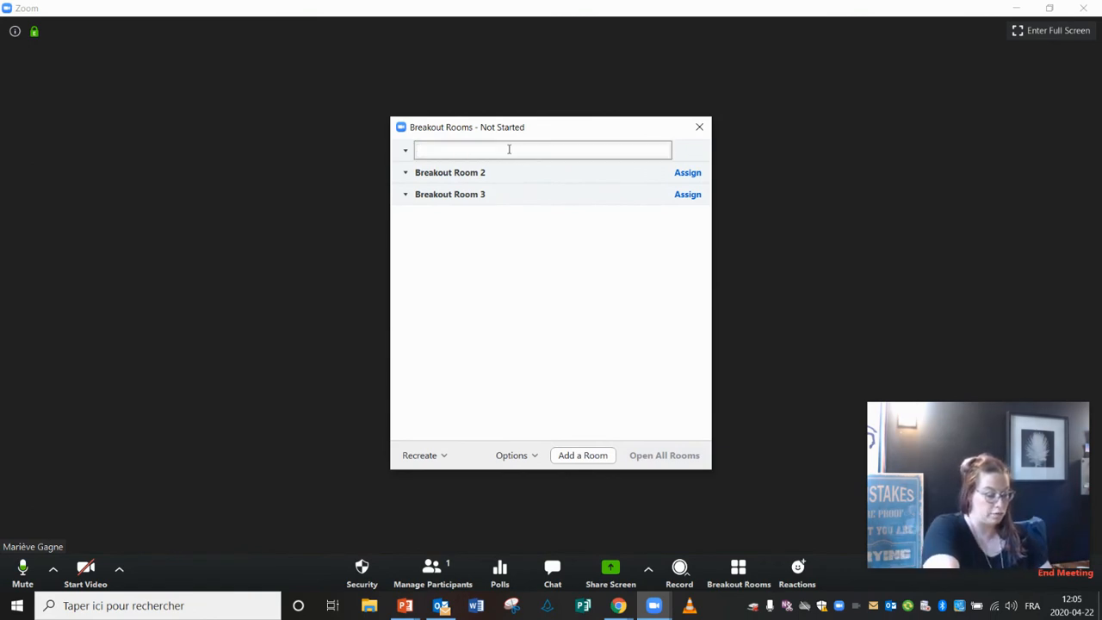
{"action": "type", "text": "Discus"}
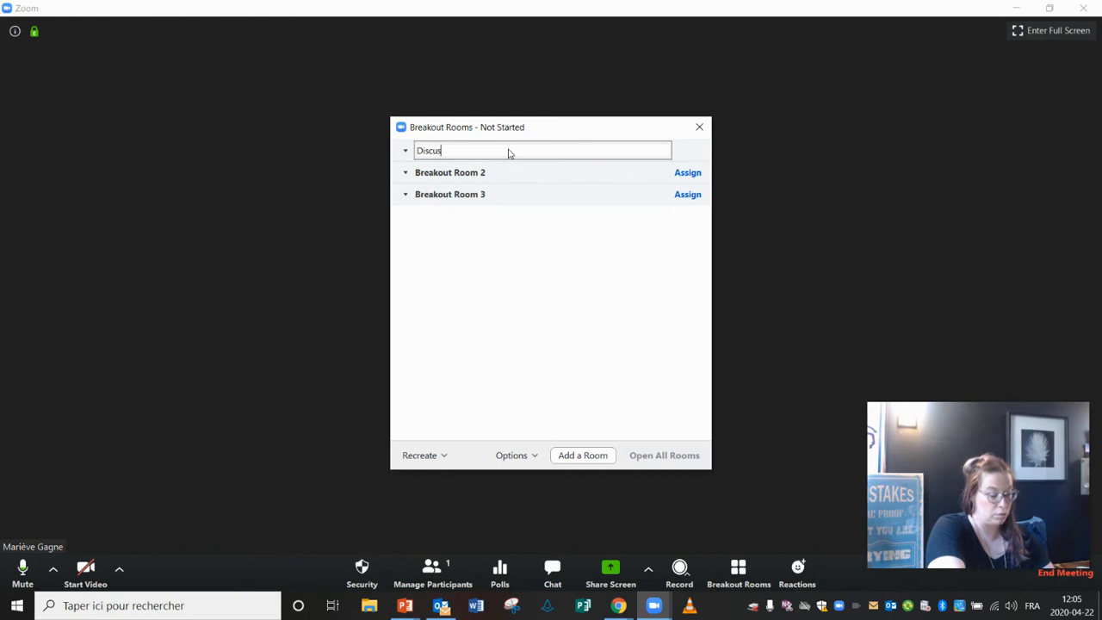
{"action": "type", "text": "iion avec"}
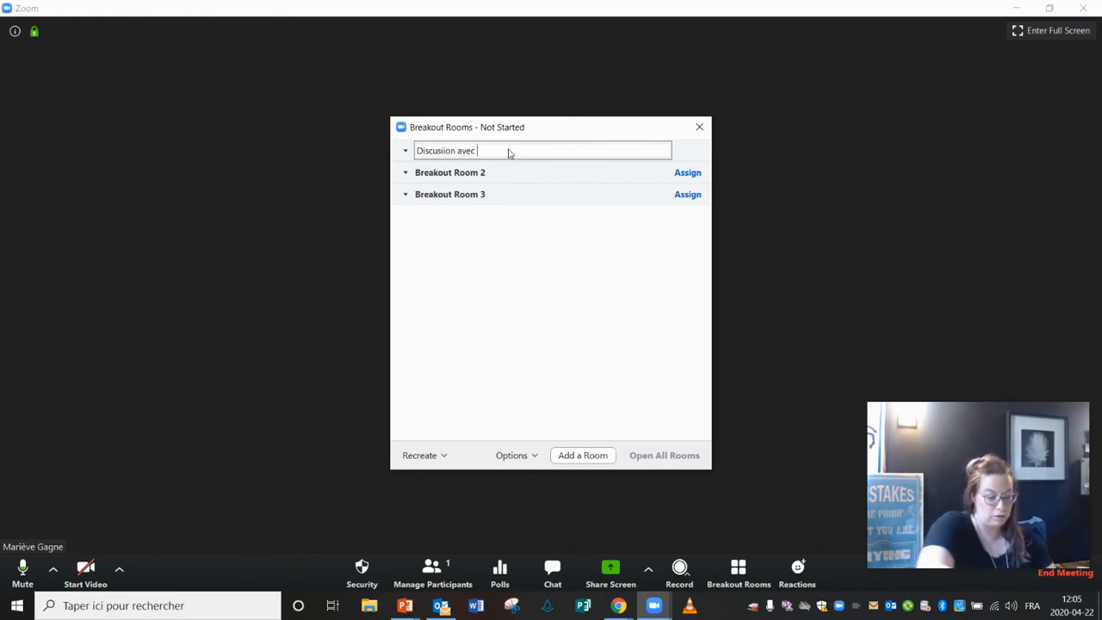
{"action": "key", "text": "BackSpace"}
{"action": "key", "text": "BackSpace"}
{"action": "key", "text": "BackSpace"}
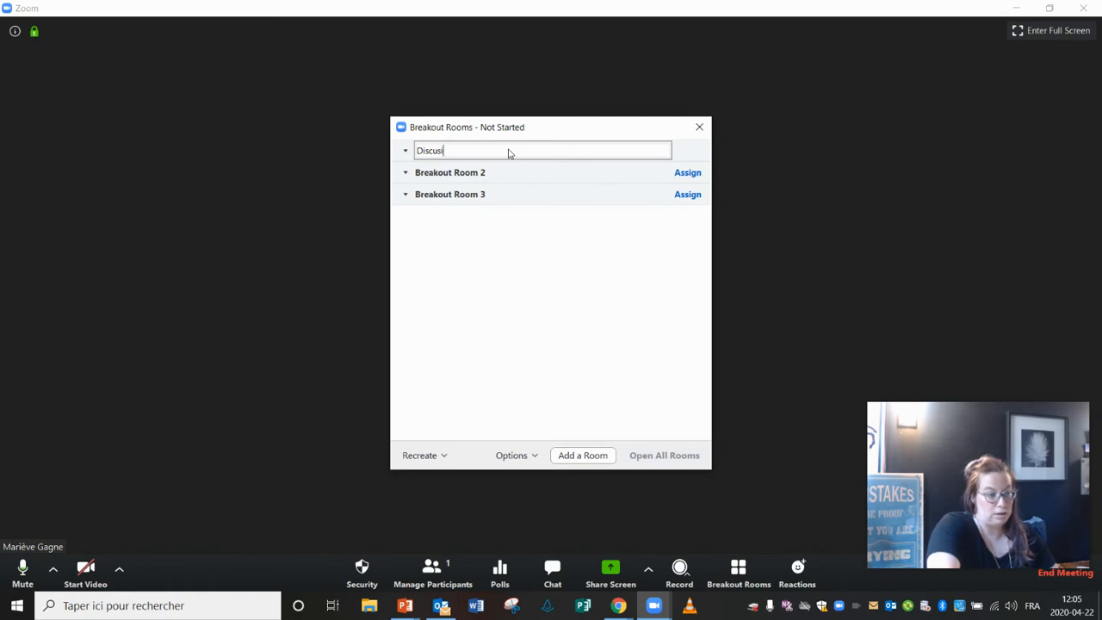
{"action": "type", "text": "sion avec mode"}
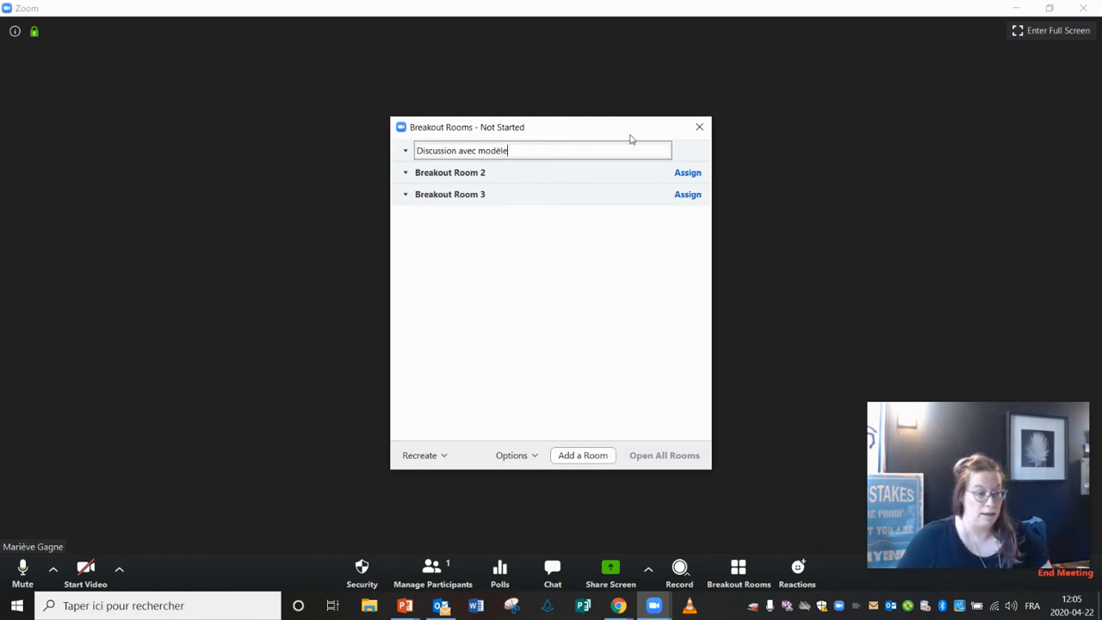
{"action": "left_click", "coordinate": [679, 151]}
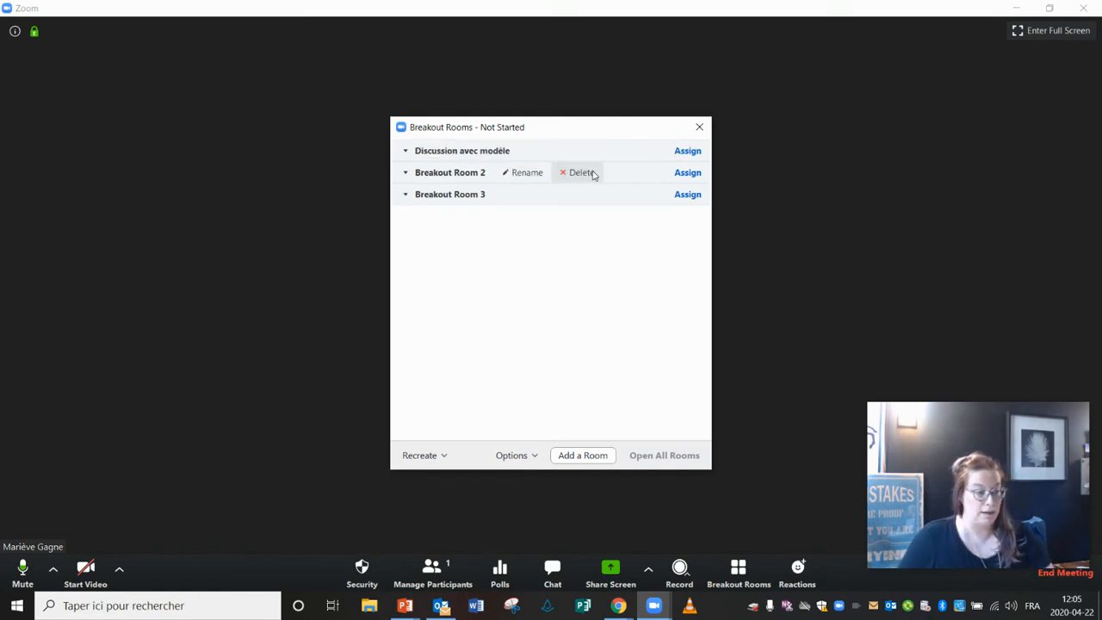
- Rename Breakout Room 2 as "Vidéo et échanges"
{"action": "left_click", "coordinate": [542, 170]}
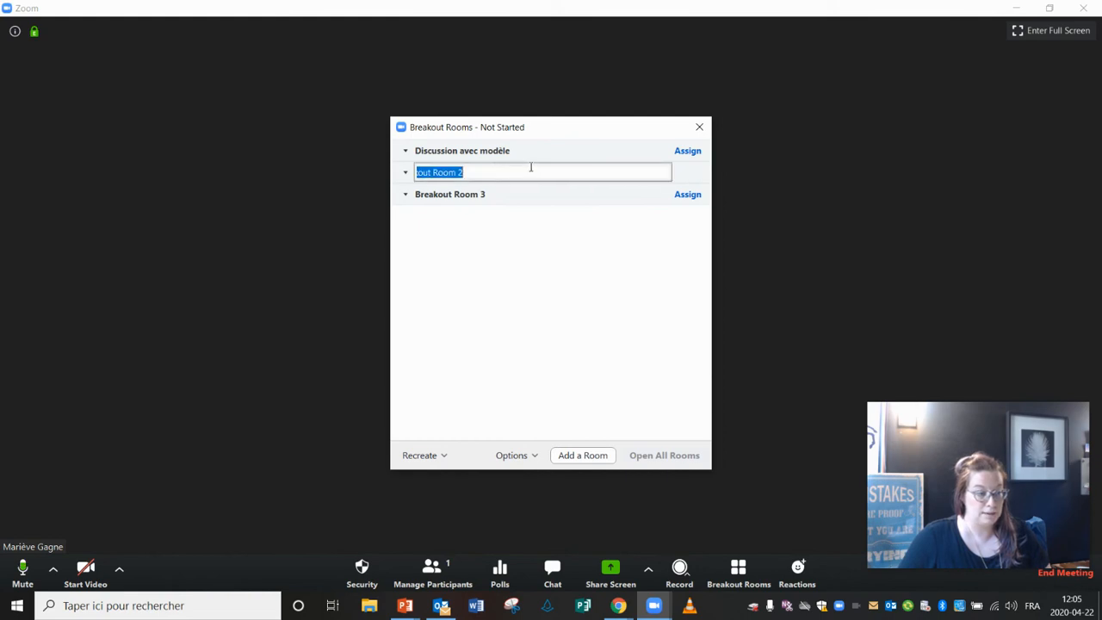
{"action": "key", "text": "BackSpace"}
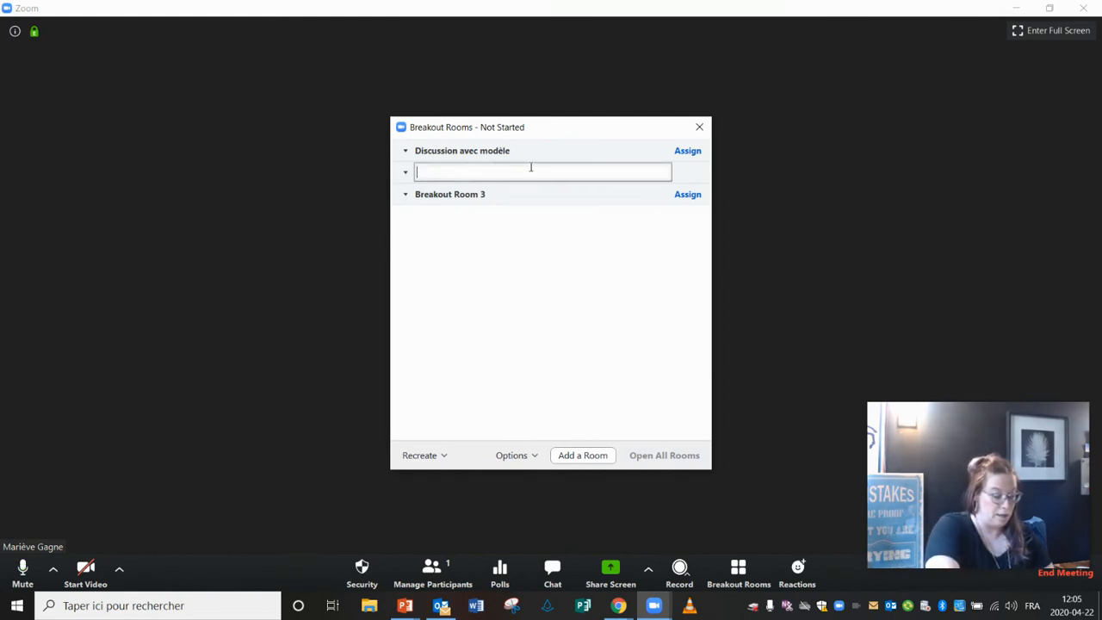
{"action": "type", "text": "Vid"}
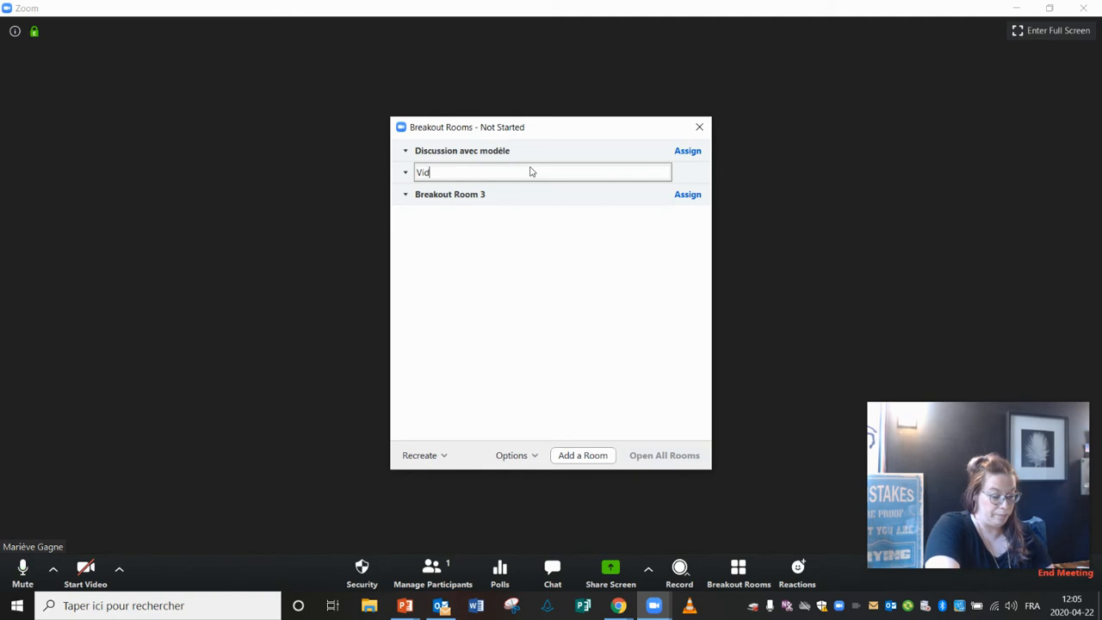
{"action": "type", "text": "éo et échange"}
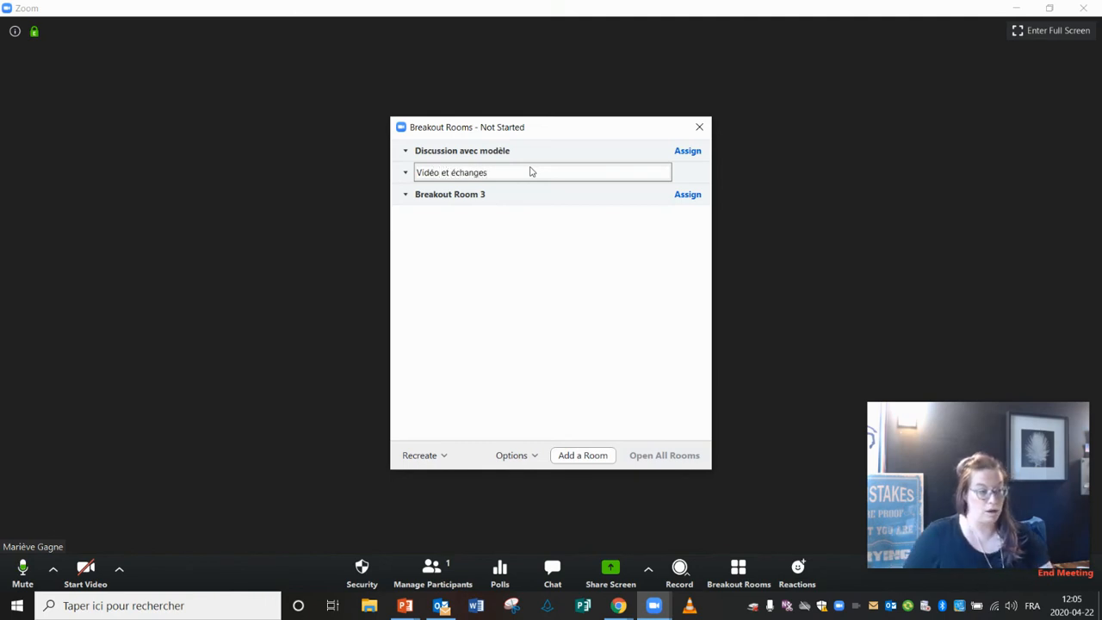
{"action": "type", "text": "s"}
{"action": "key", "text": "Return"}
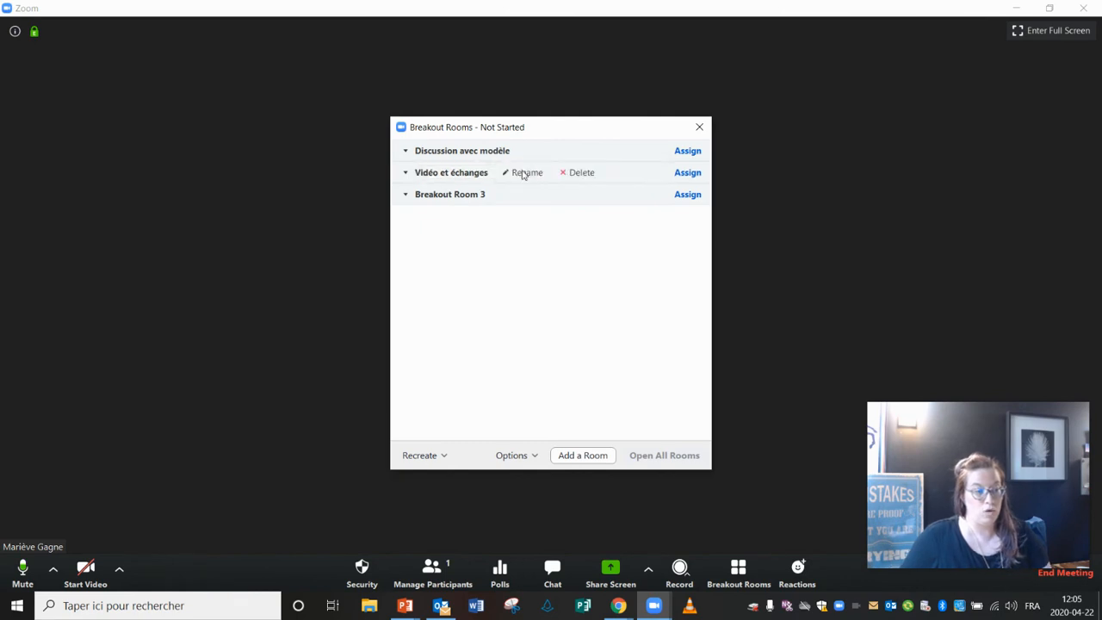
- Rename Breakout Room 3 as "conversations libres"
{"action": "mouse_move", "coordinate": [499, 194]}
{"action": "left_click", "coordinate": [513, 195]}
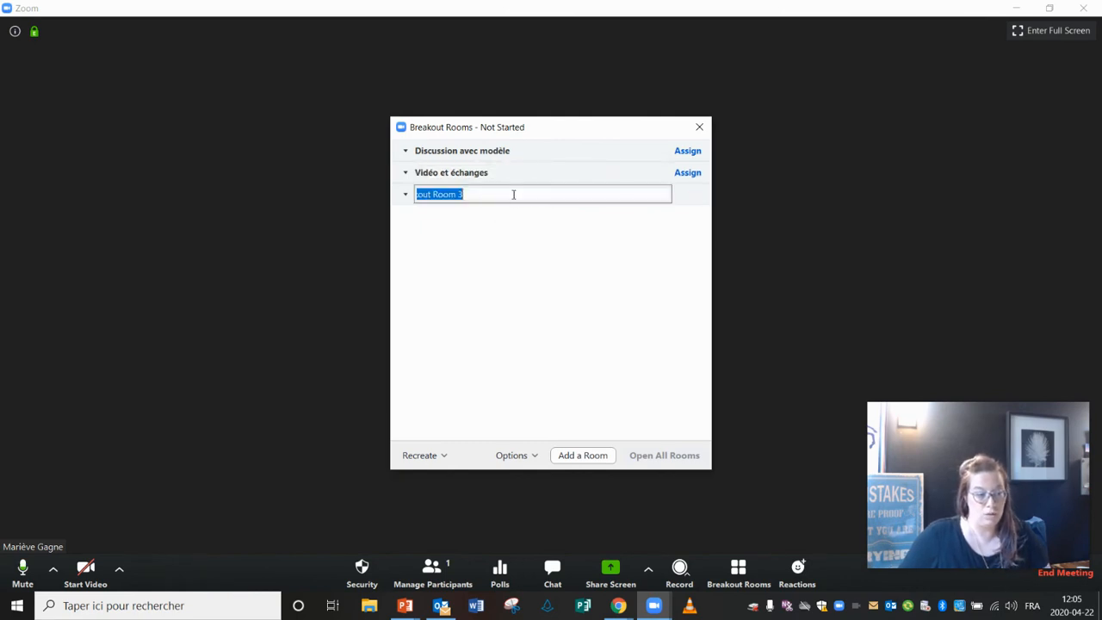
{"action": "key", "text": "BackSpace"}
{"action": "type", "text": "conversat"}
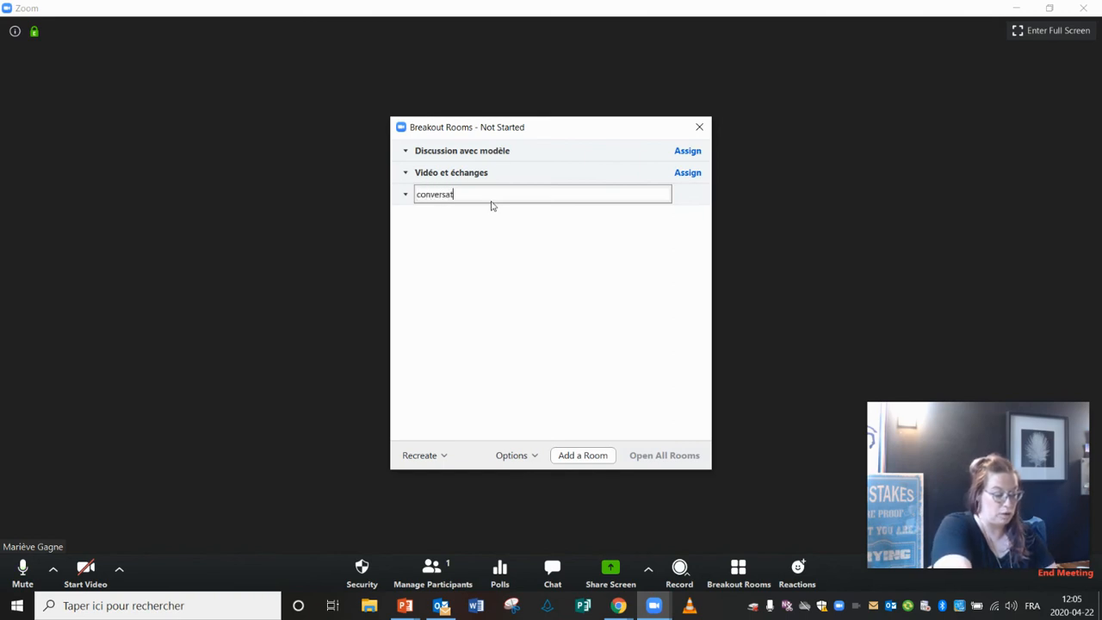
{"action": "type", "text": "ions libr"}
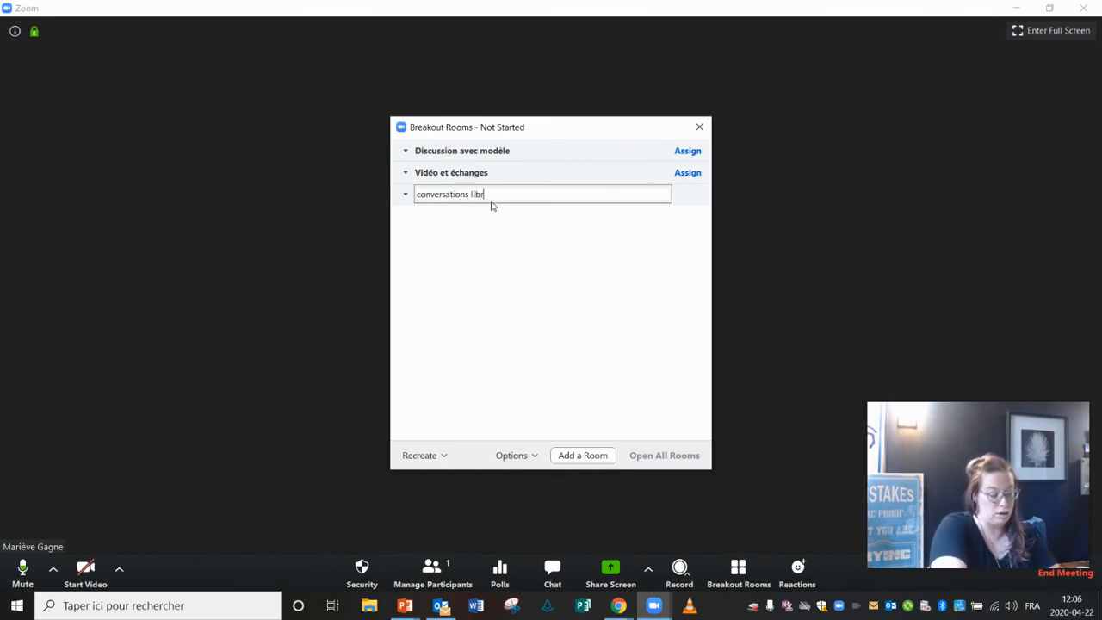
{"action": "type", "text": "es"}
{"action": "key", "text": "Return"}
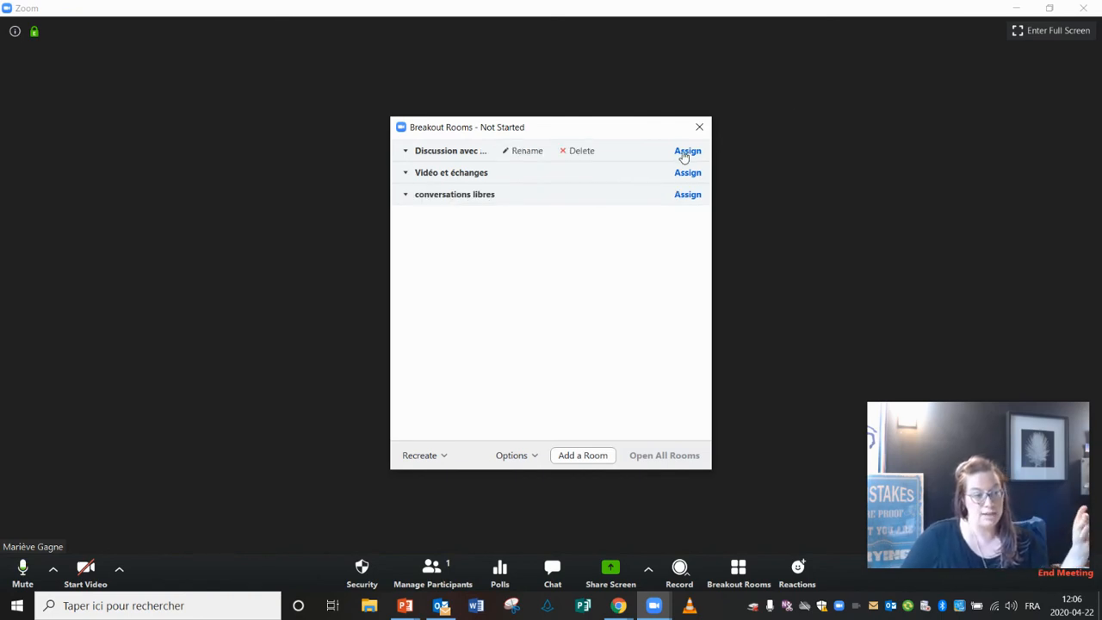
- View the participant assignment options for the "Discussion avec modèle" breakout room
{"action": "left_click", "coordinate": [697, 155]}
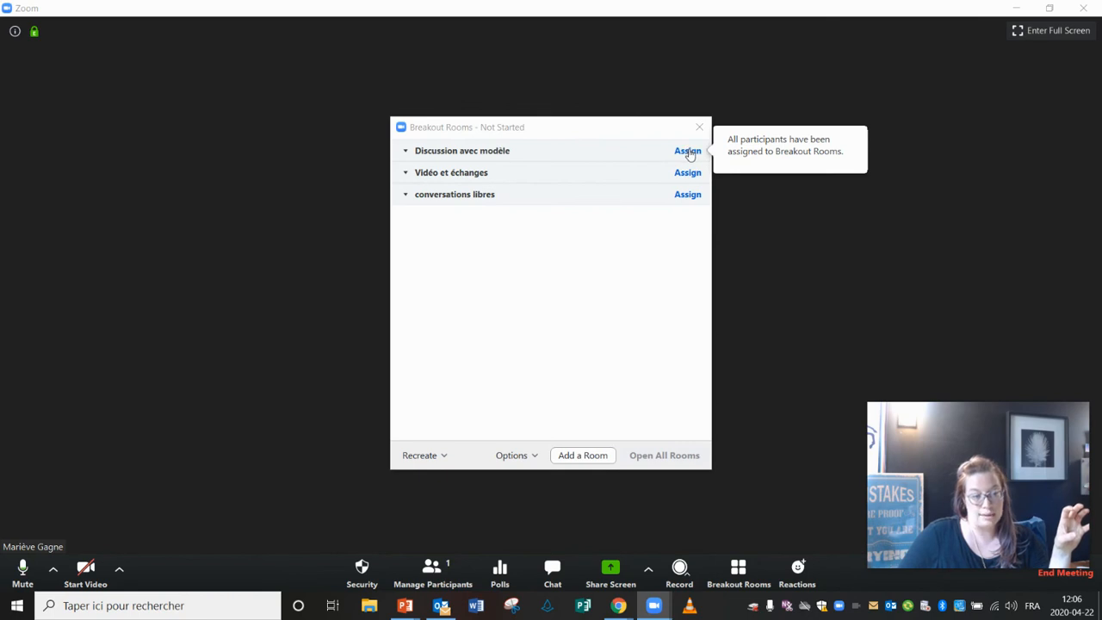
{"action": "left_click", "coordinate": [689, 154]}
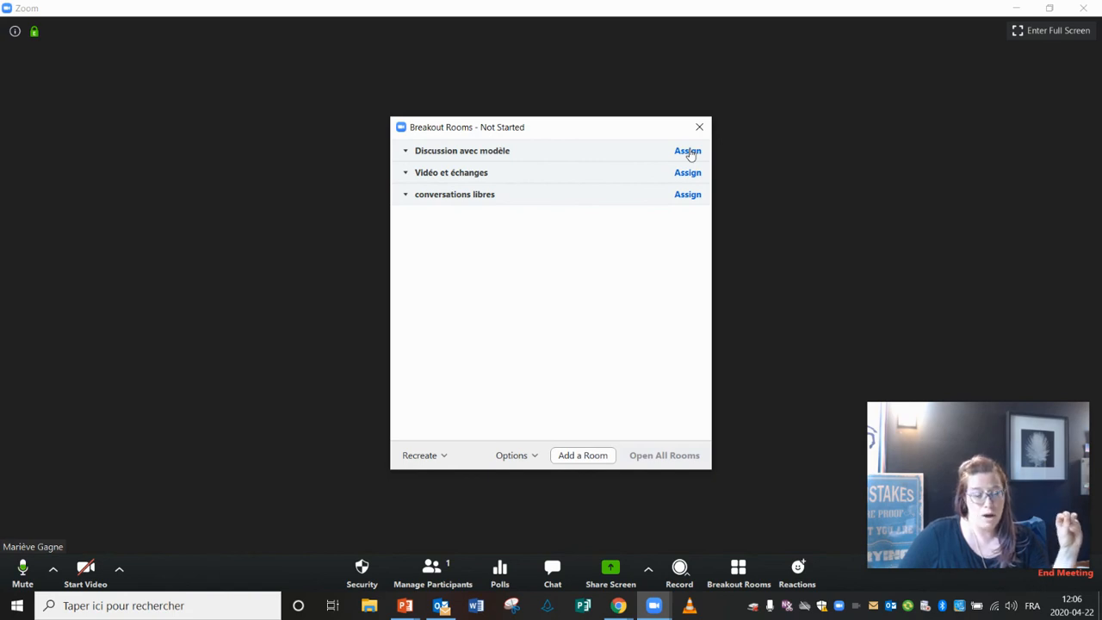
{"action": "left_click", "coordinate": [689, 154]}
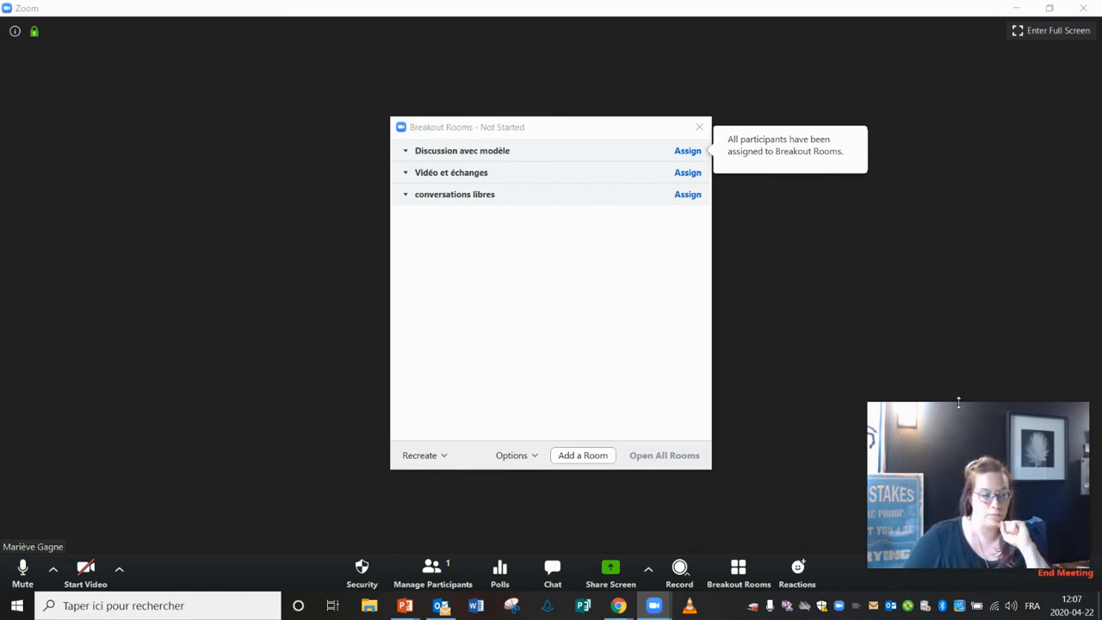
- Return the floating picture-in-picture webcam video to its browser tab
{"action": "mouse_move", "coordinate": [993, 476]}
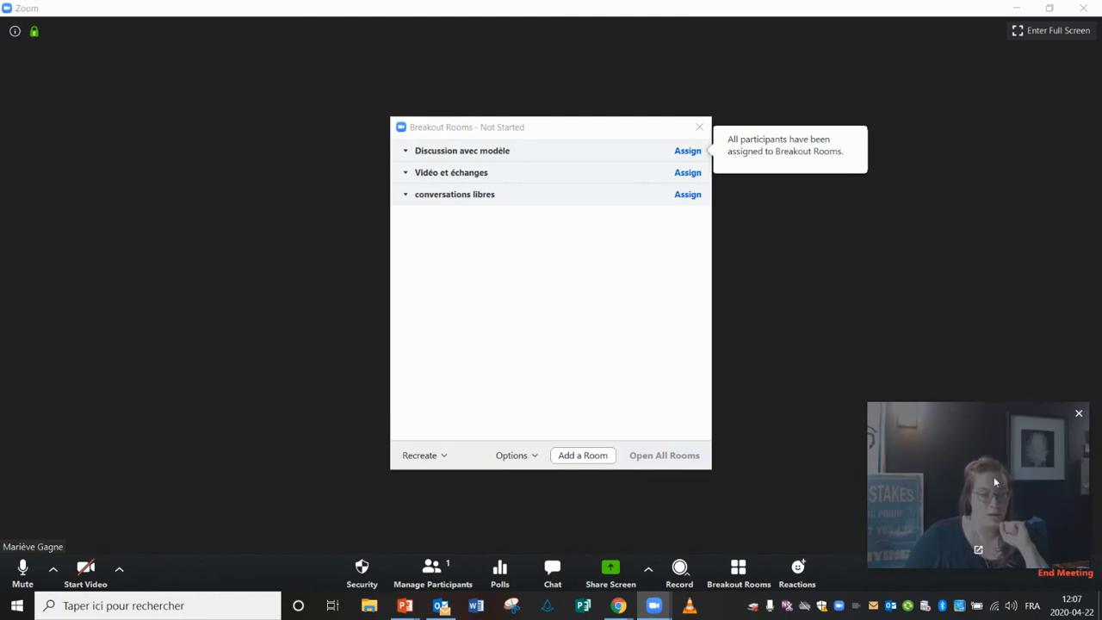
{"action": "left_click", "coordinate": [978, 551]}
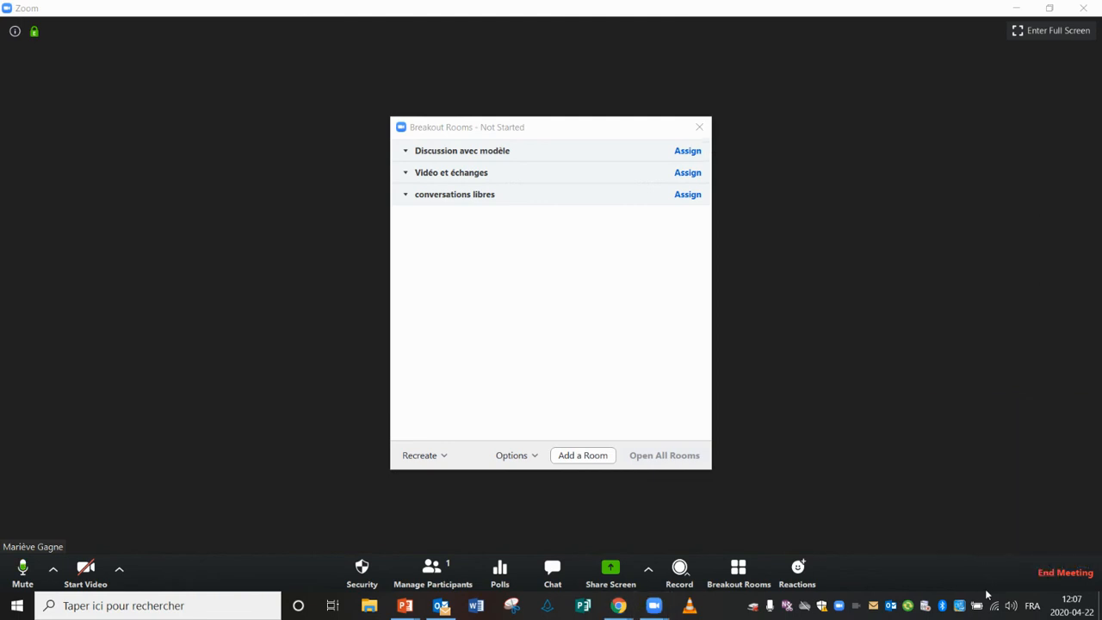